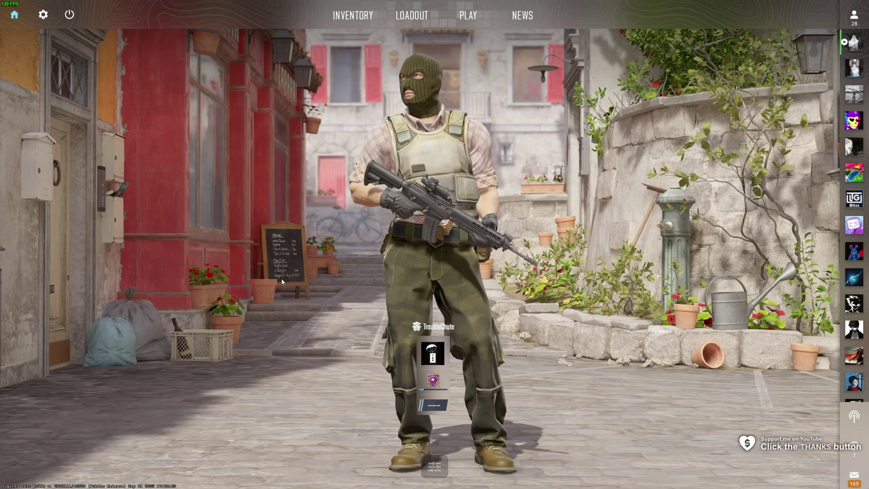
Step: Bring up the CS2 video settings and set Display Mode to Fullscreen
click(43, 15)
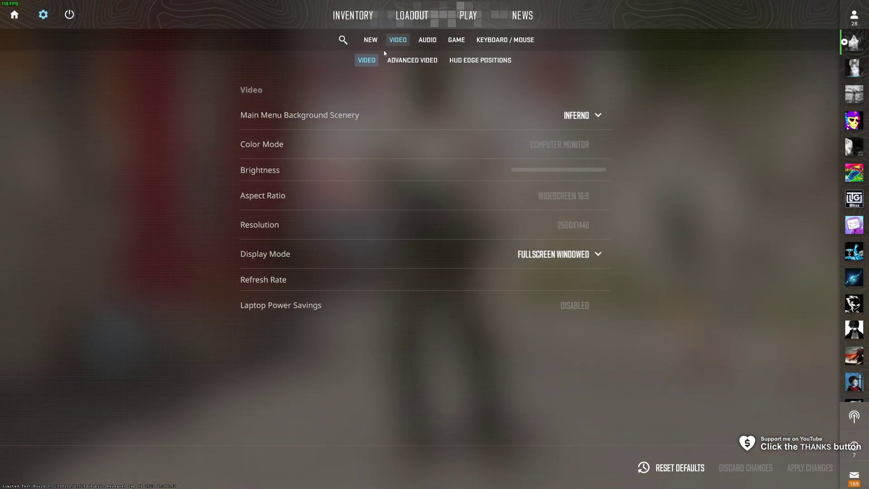
mouse_move(522, 178)
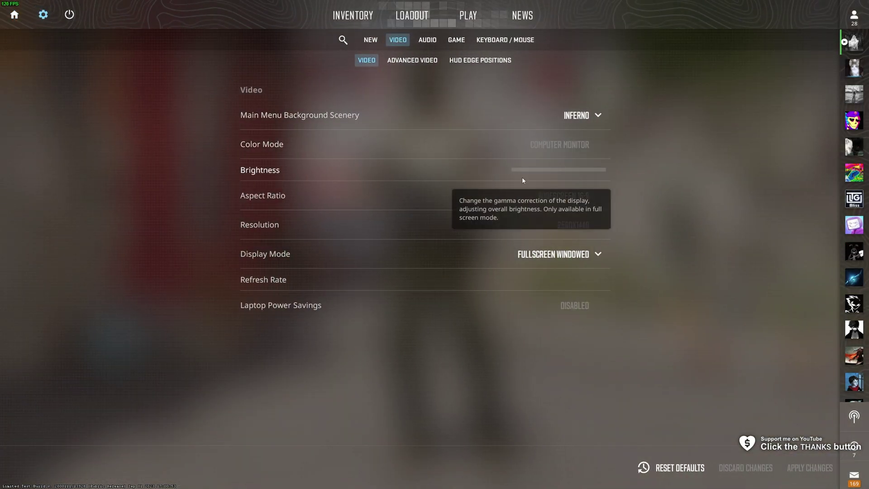
click(558, 254)
click(557, 289)
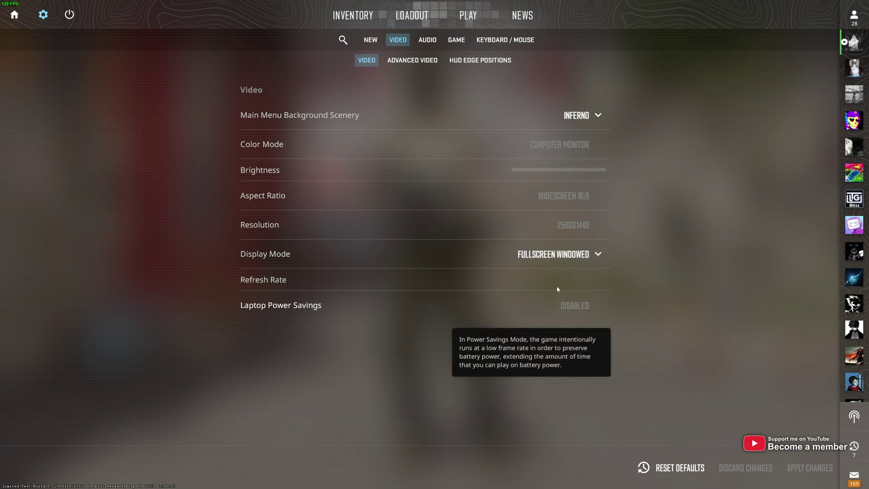
click(546, 293)
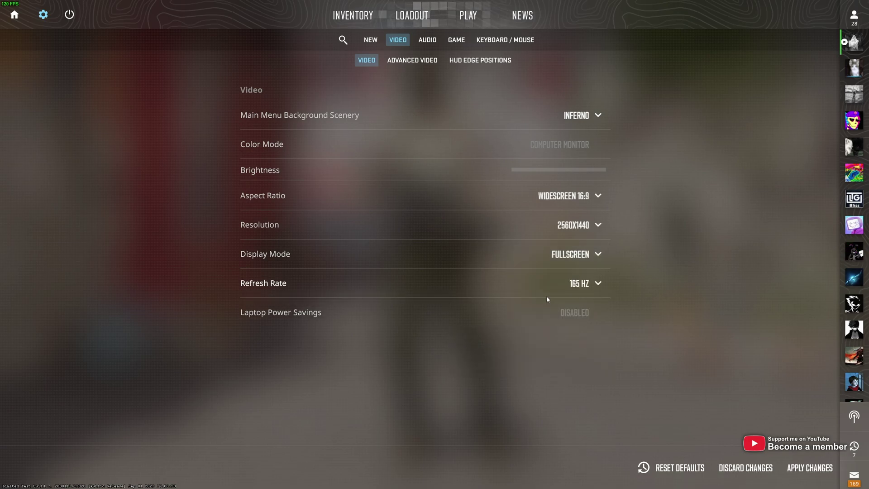
Step: Try the Normal 4:3 aspect ratio and look over its resolution list without choosing
click(563, 197)
click(563, 224)
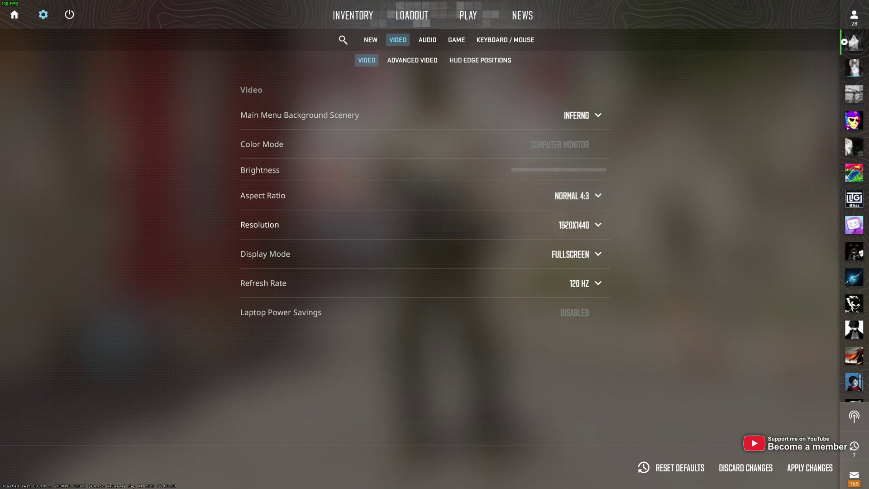
click(581, 225)
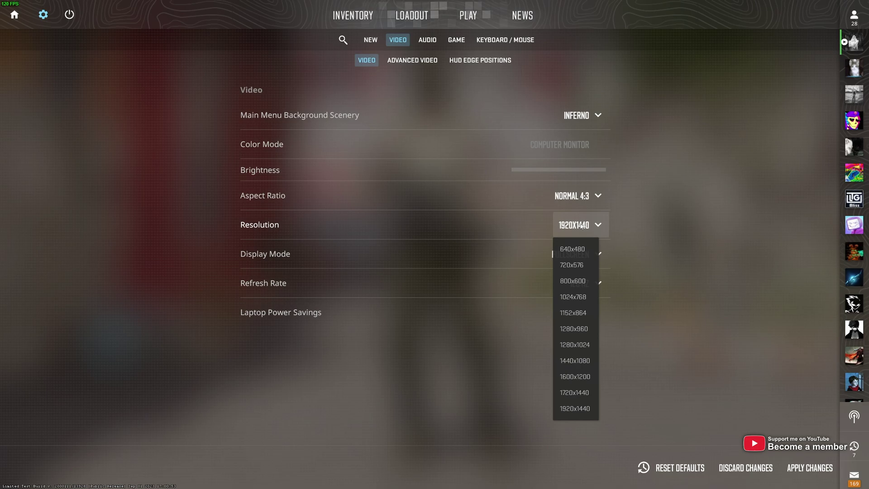
click(582, 225)
Step: Revert to Widescreen 16:9, keeping 2560x1440 as the resolution
click(577, 196)
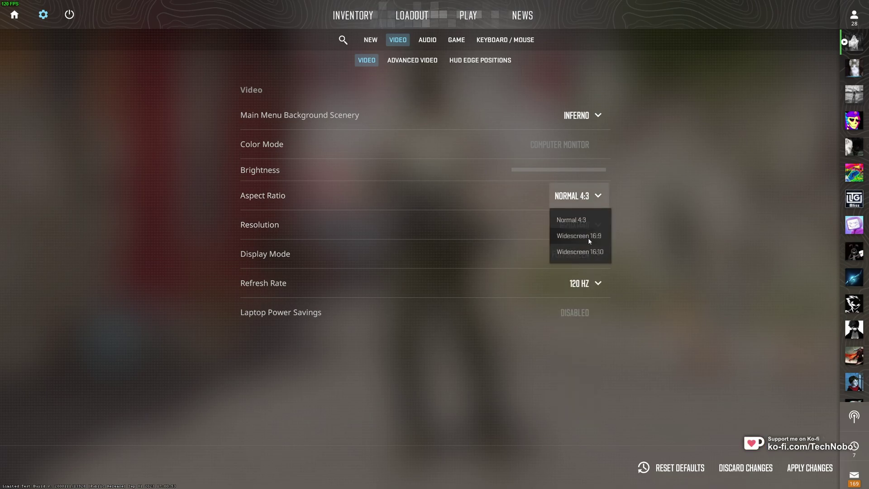
click(588, 236)
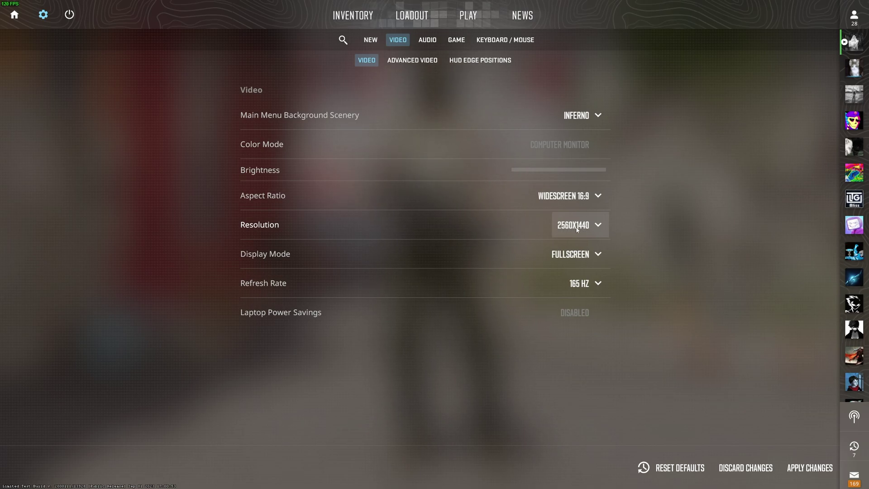
click(577, 228)
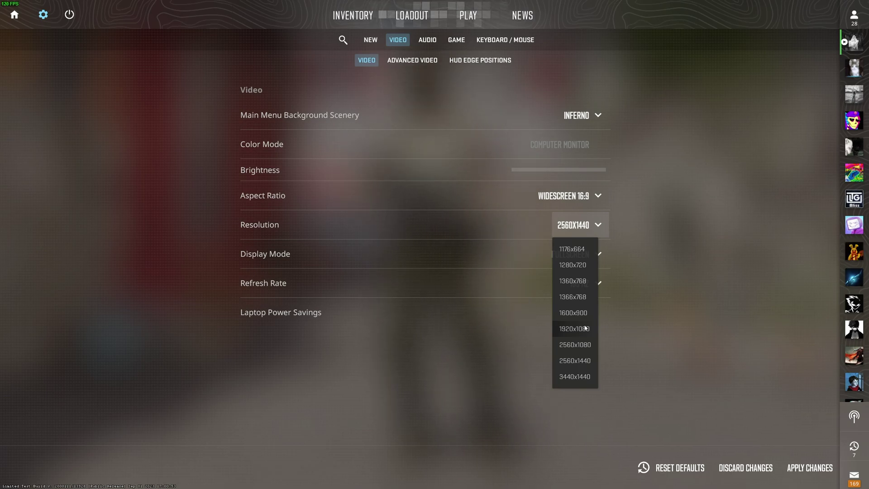
click(604, 233)
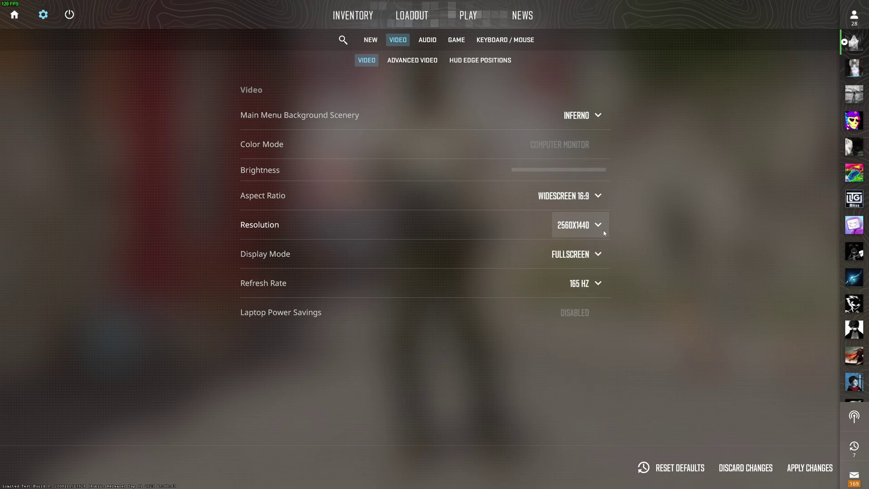
Step: Apply Normal 4:3 at 1920x1440 as the game's video settings
click(584, 197)
click(579, 218)
click(586, 202)
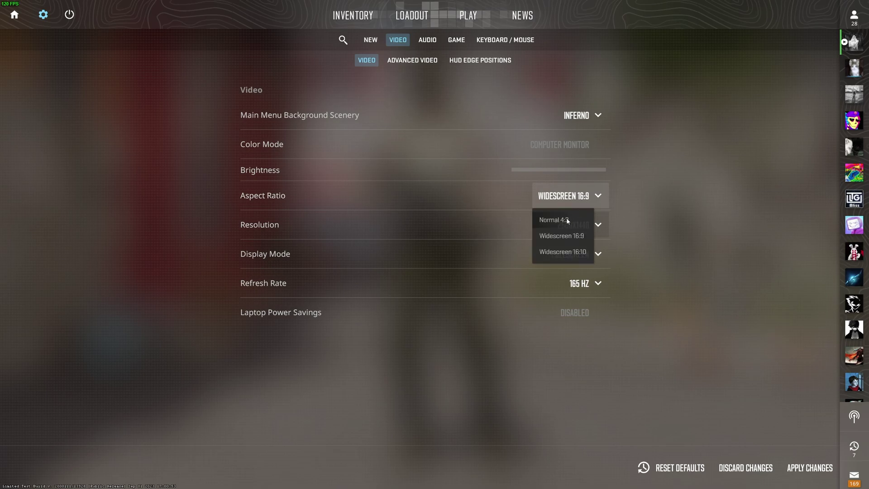
click(574, 219)
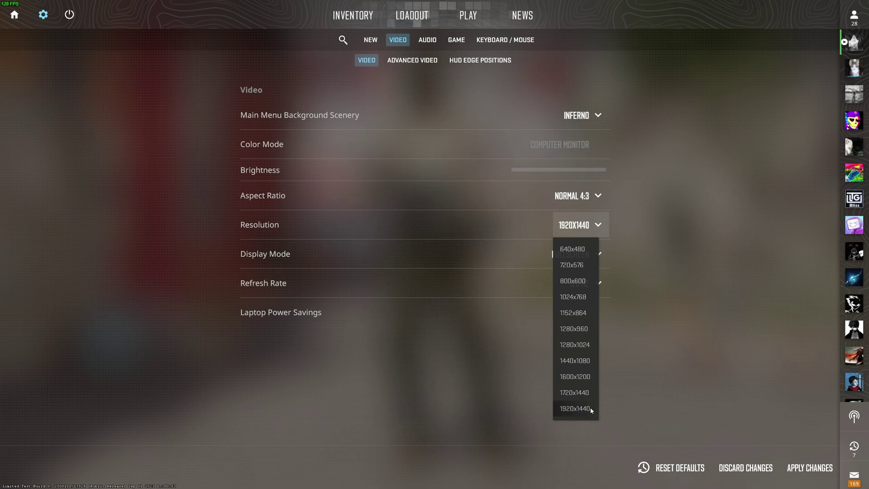
click(589, 407)
click(810, 467)
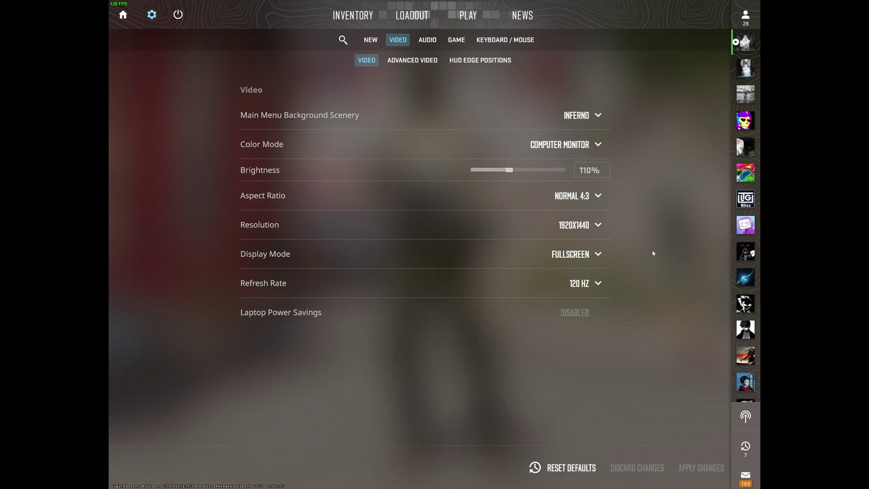
Step: Switch the aspect ratio back to Widescreen 16:9 and review its resolutions
click(586, 197)
click(592, 238)
click(577, 225)
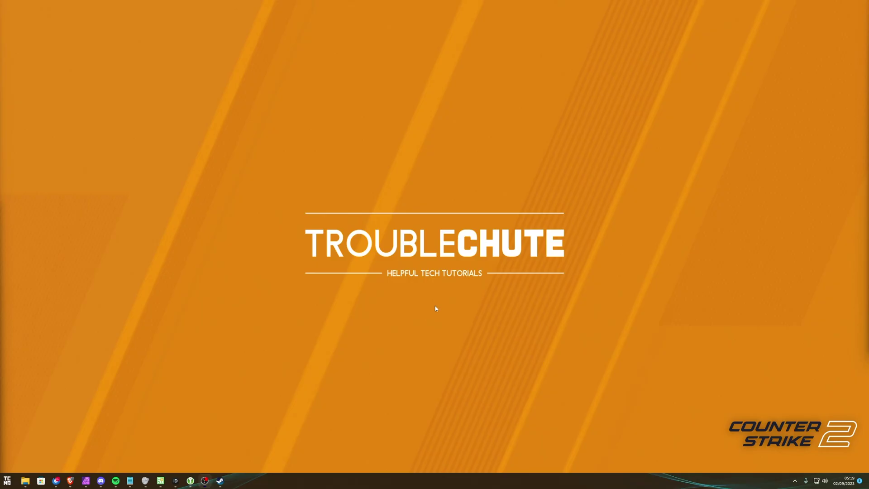
Step: Launch NVIDIA Control Panel from the desktop context menu and centre its window
right_click(389, 163)
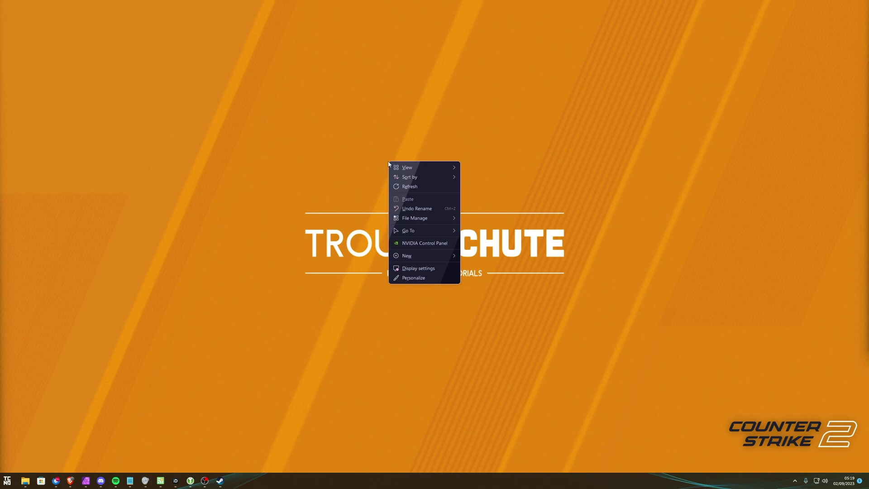
click(435, 243)
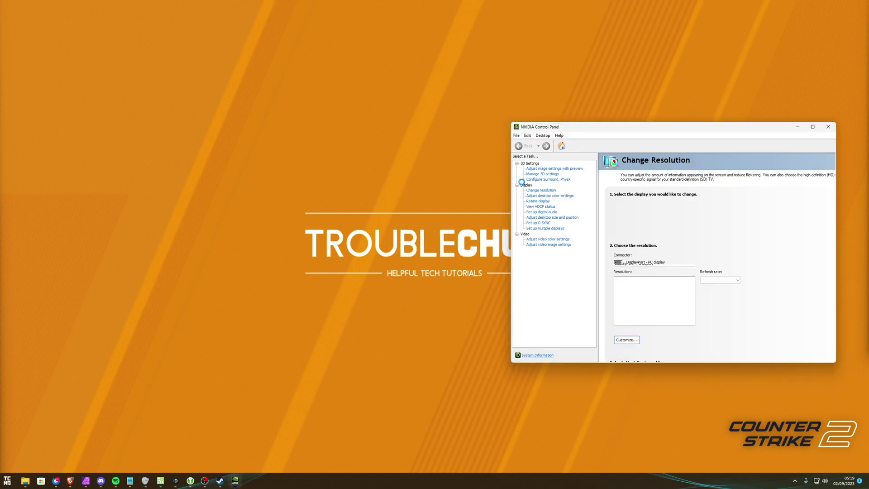
drag(575, 132, 352, 145)
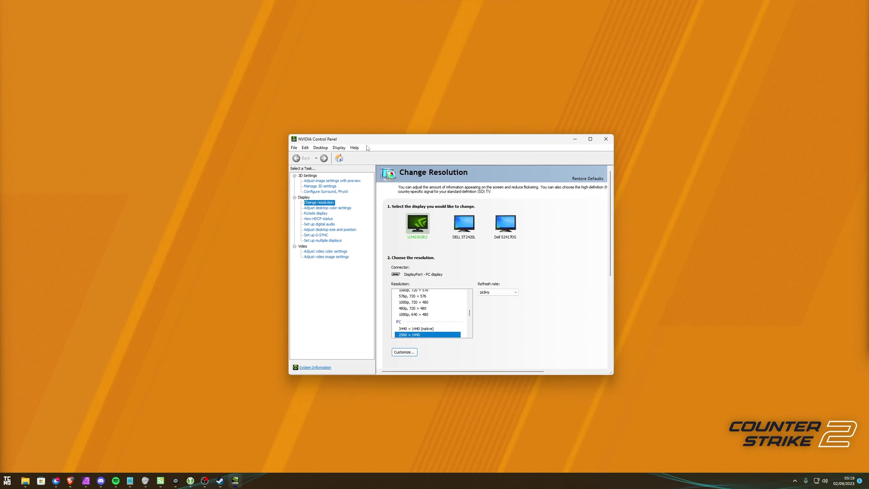
Step: Go to Adjust desktop size and position in the Display task tree
click(315, 169)
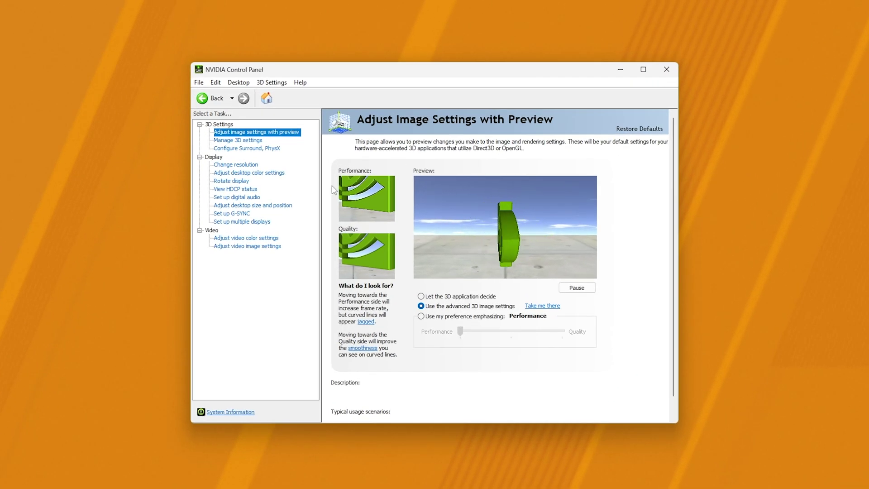
click(252, 205)
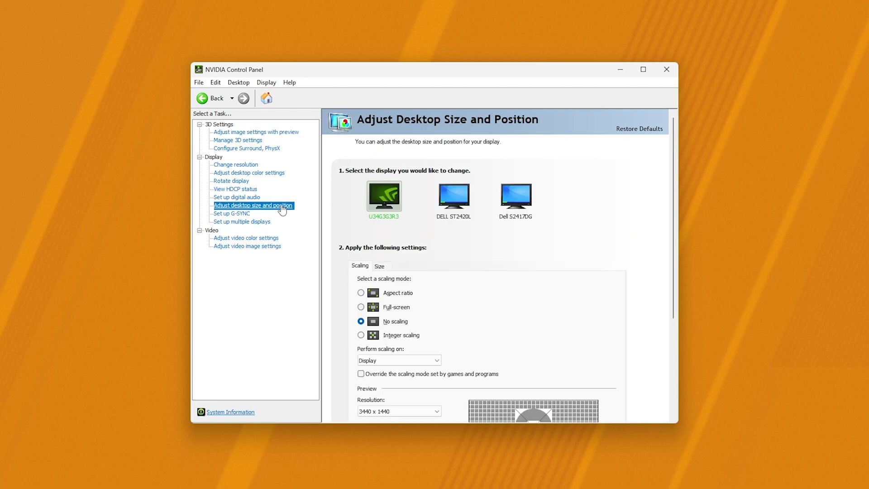
scroll(480, 246, down, 1)
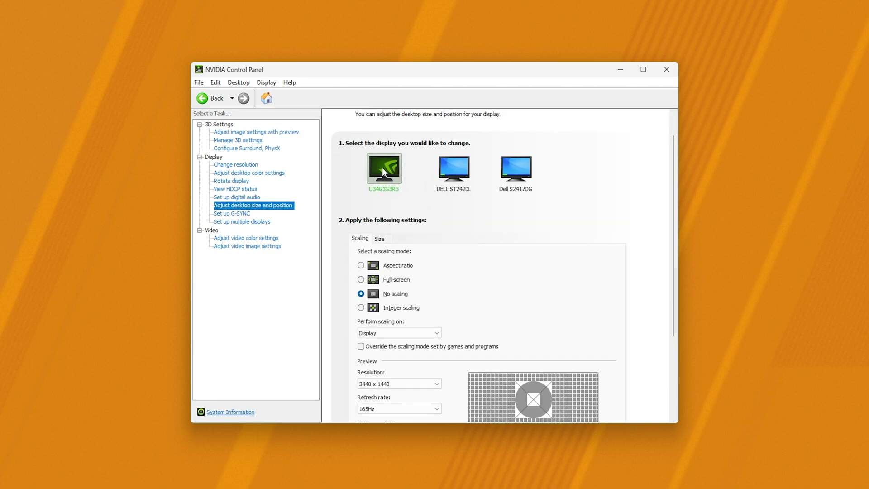
scroll(469, 230, down, 1)
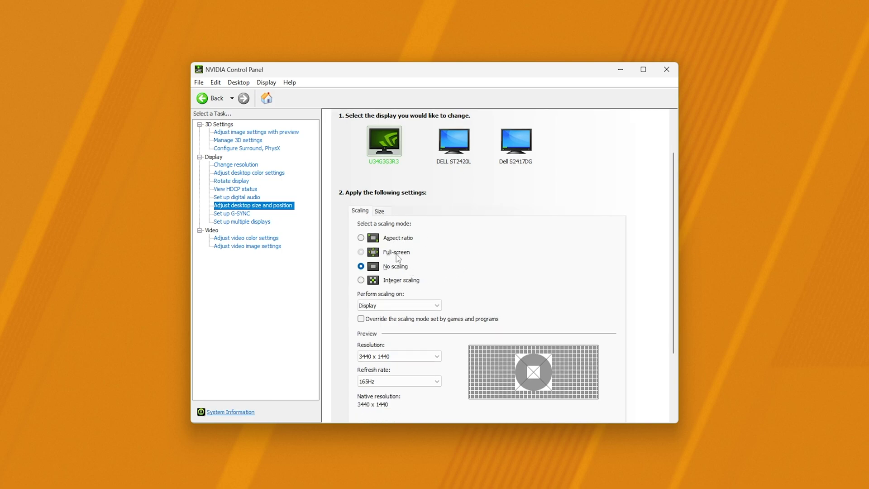
Step: Select Full-screen scaling, try GPU scaling, then keep scaling performed on Display
click(390, 255)
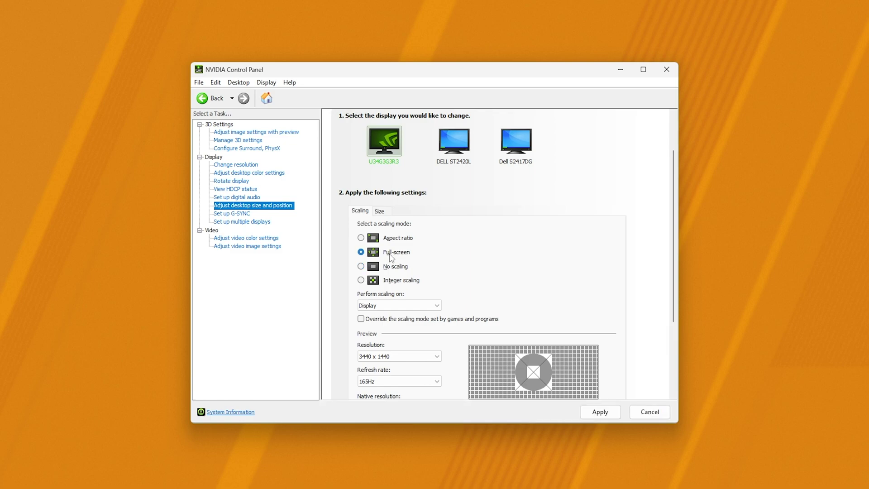
click(407, 306)
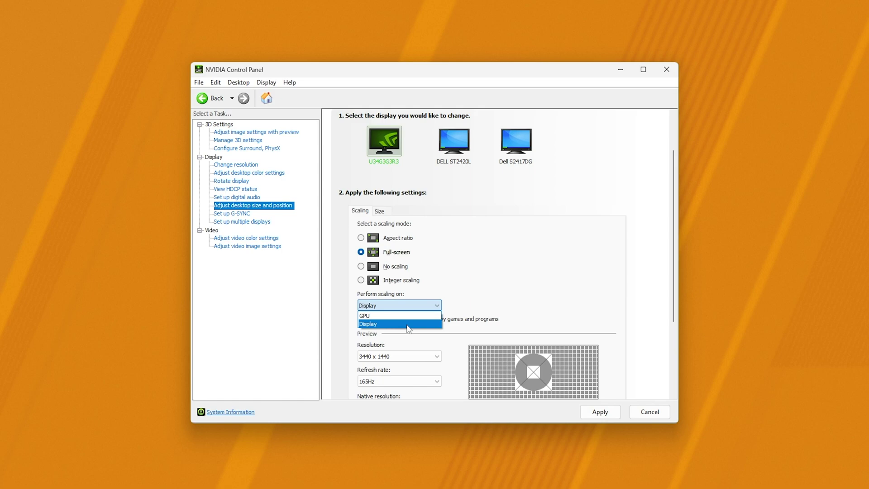
click(406, 317)
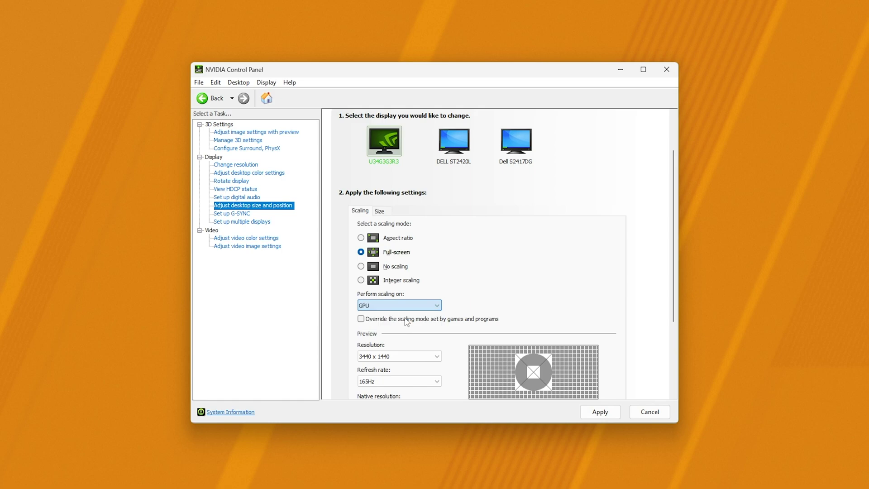
click(405, 306)
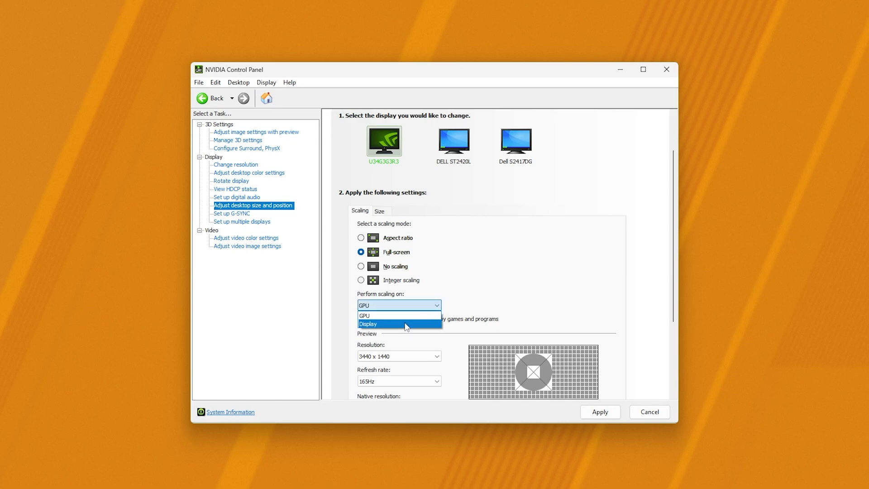
click(406, 325)
scroll(445, 316, down, 2)
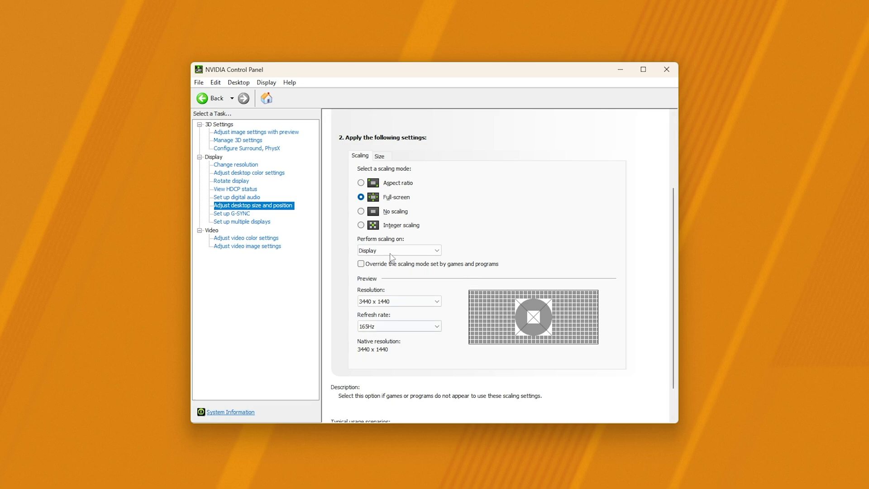
Step: Preview 1440 x 1080, cycle through the scaling modes, and settle on Full-screen stretch
click(397, 302)
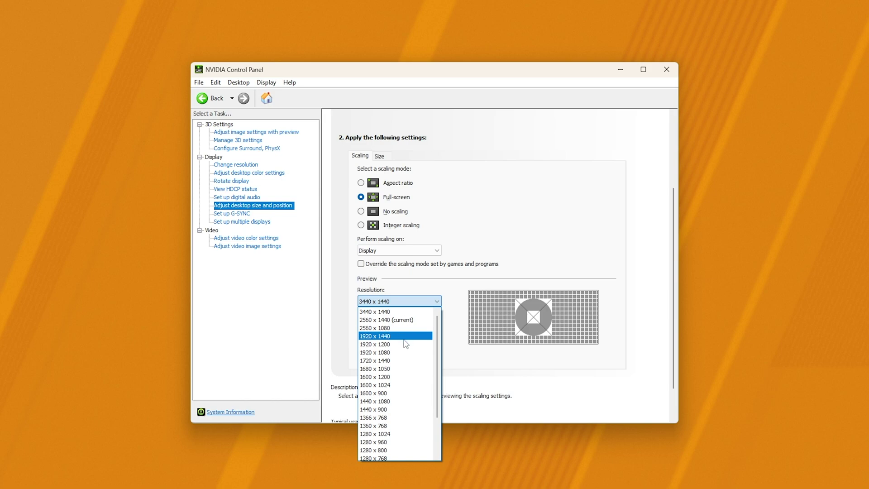
click(404, 402)
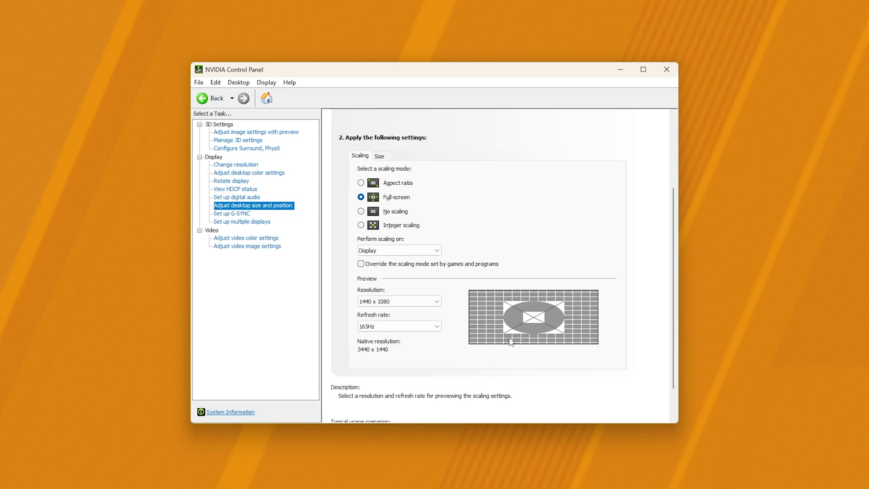
click(392, 212)
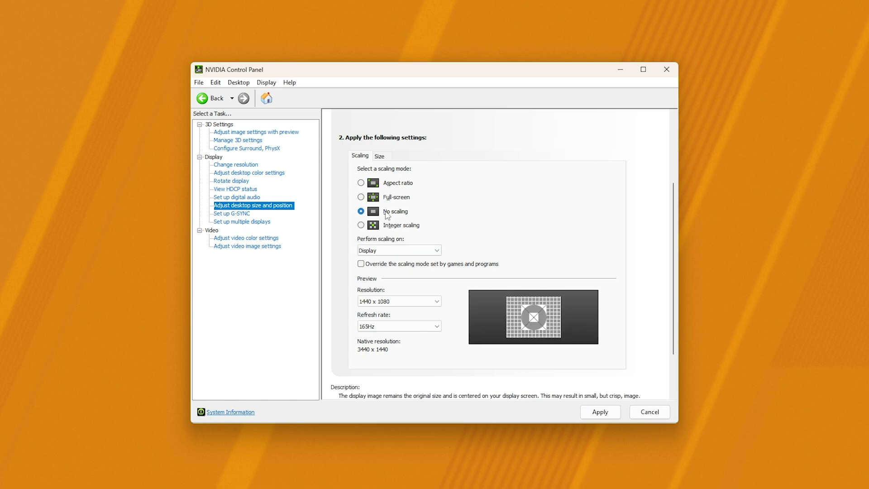
click(397, 183)
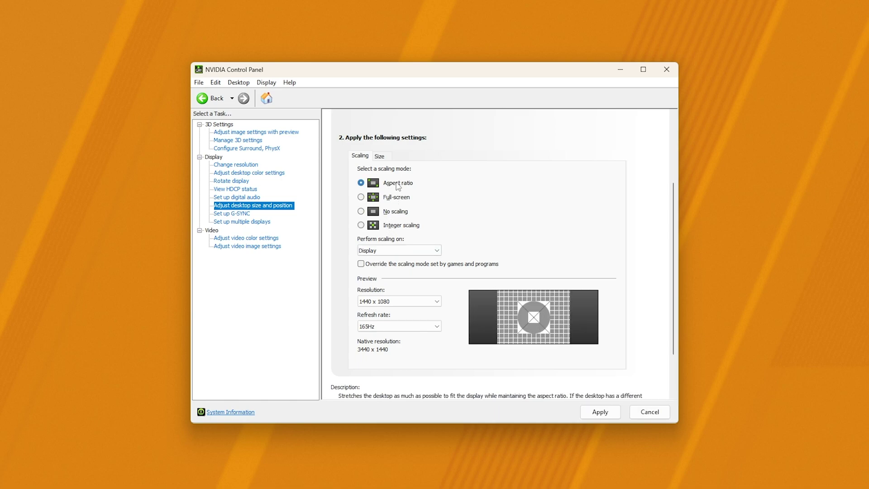
click(396, 197)
click(401, 225)
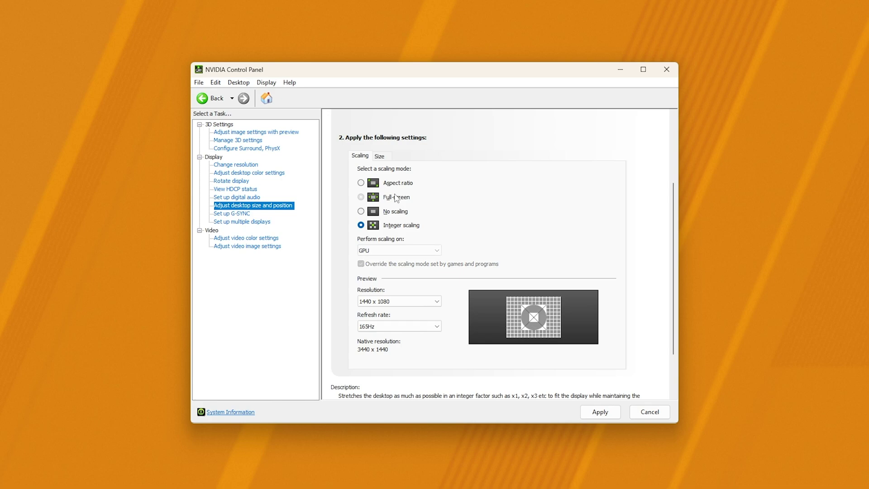
click(396, 197)
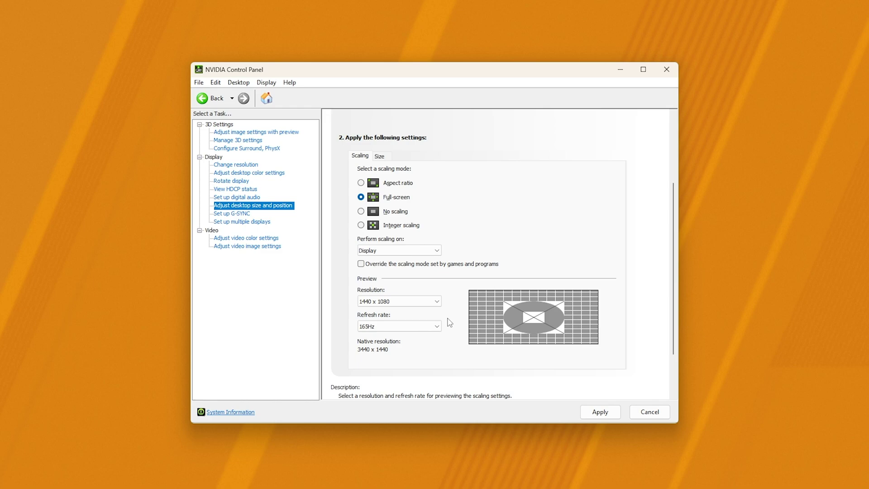
Step: Leave the preview resolution list and go to the Change resolution page
click(398, 301)
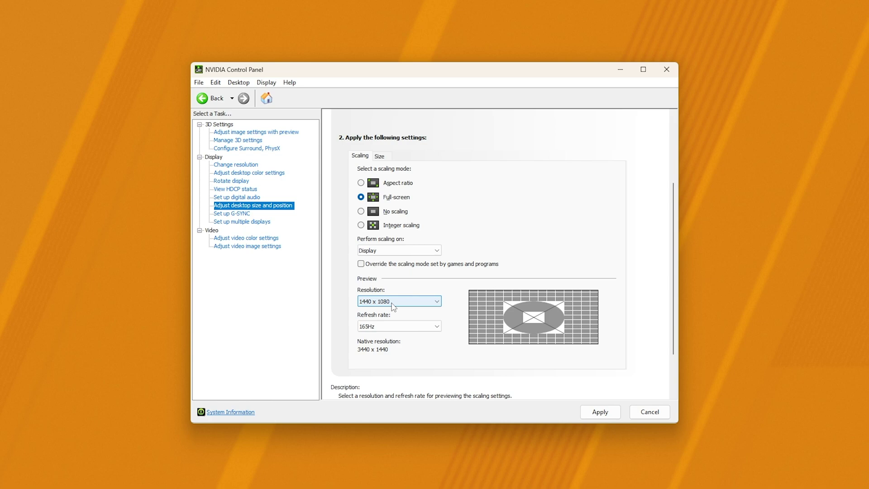
click(392, 302)
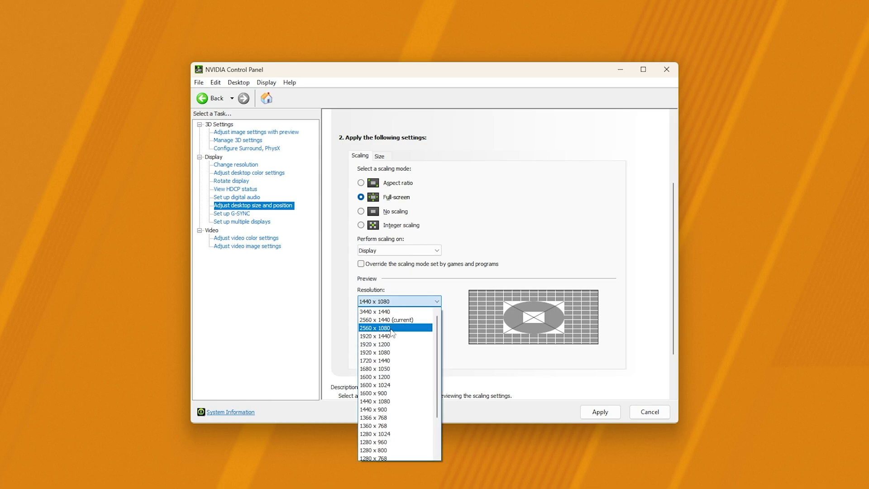
click(393, 320)
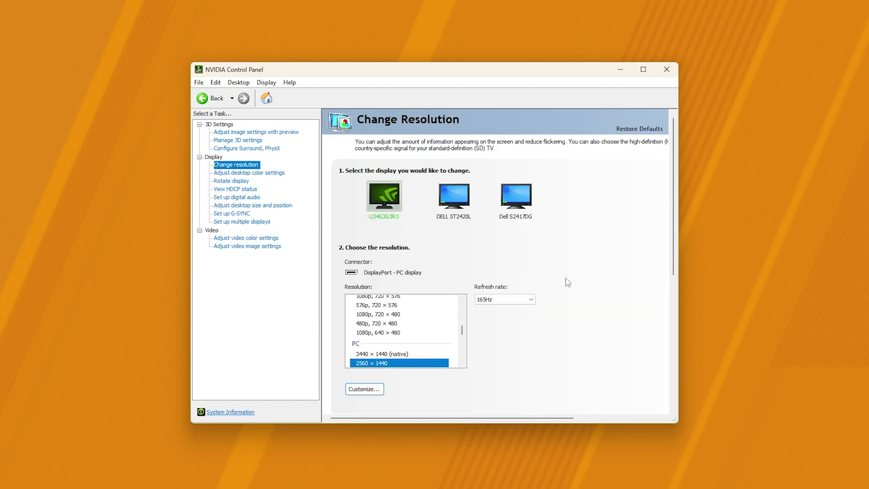
Step: Bring up the Customize dialog for adding custom resolutions
click(367, 390)
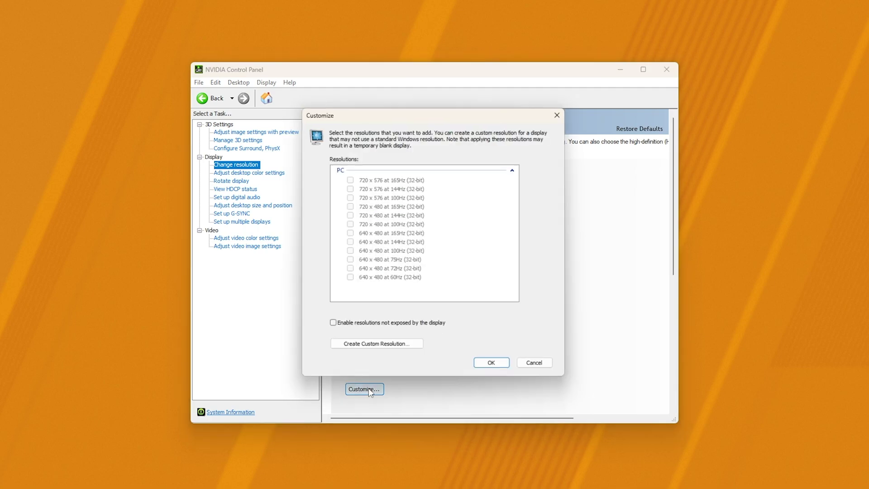
click(537, 372)
scroll(425, 346, down, 2)
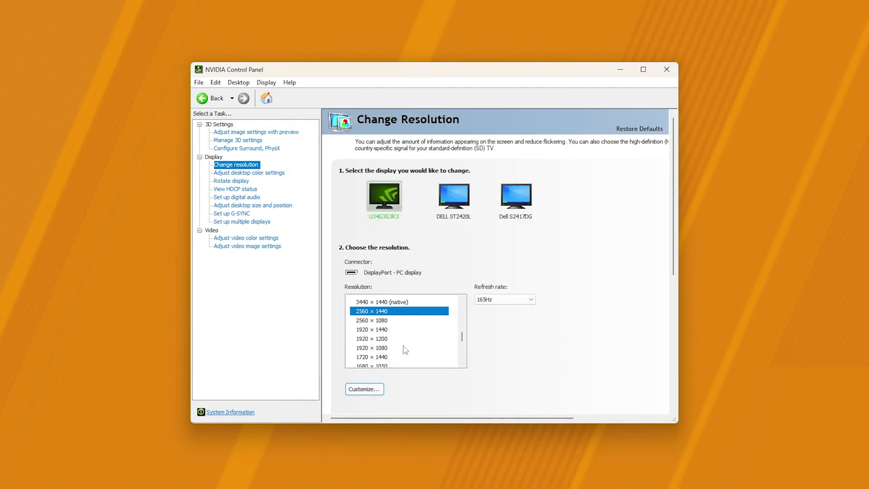
click(367, 389)
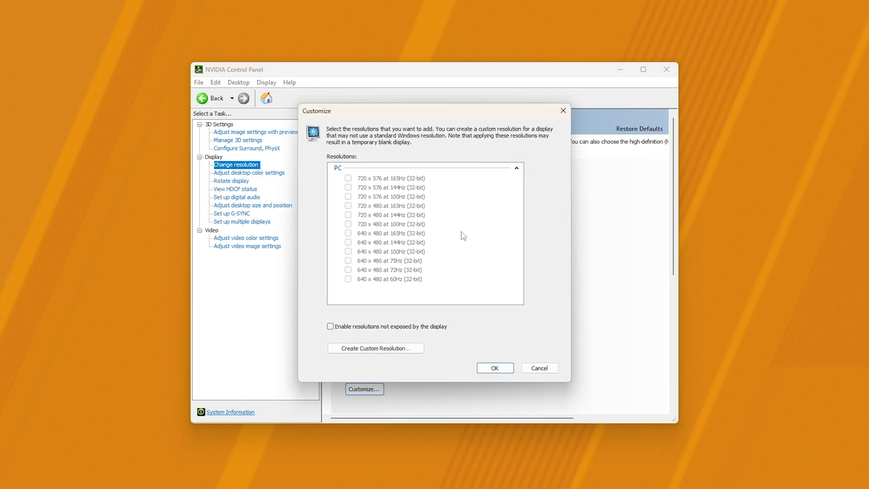
Step: Start Create Custom Resolution and accept the NVIDIA legal disclaimer
click(376, 348)
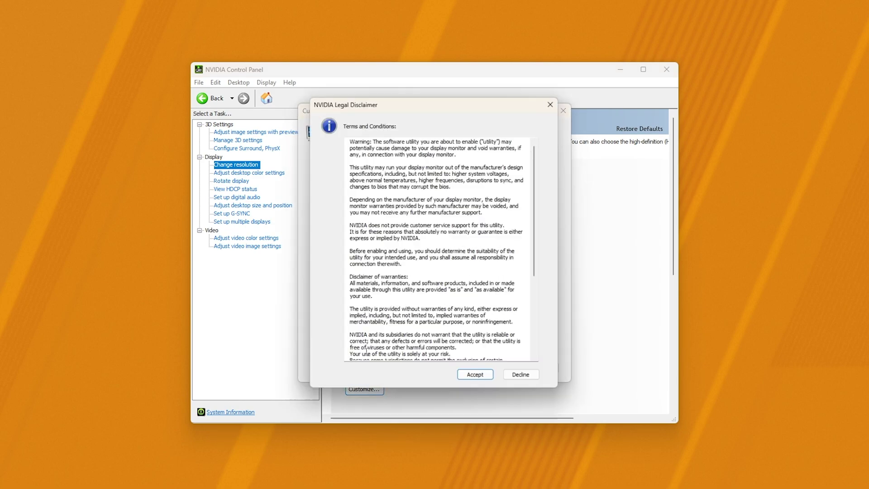
click(468, 380)
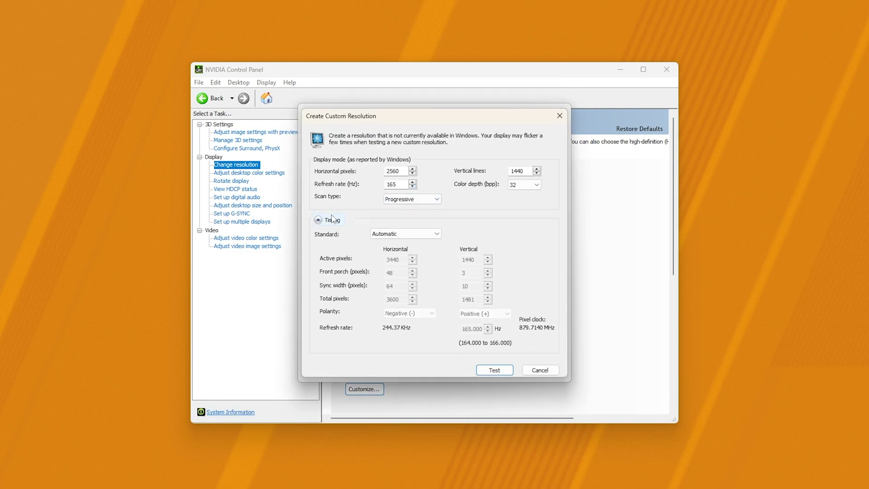
click(396, 234)
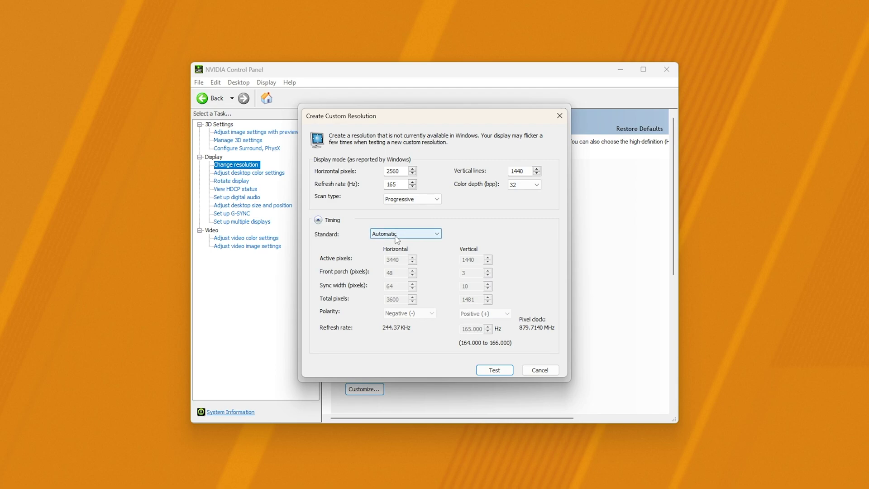
Step: Change horizontal pixels from 2560 to 1920 with 1440 lines and test the resolution
click(318, 220)
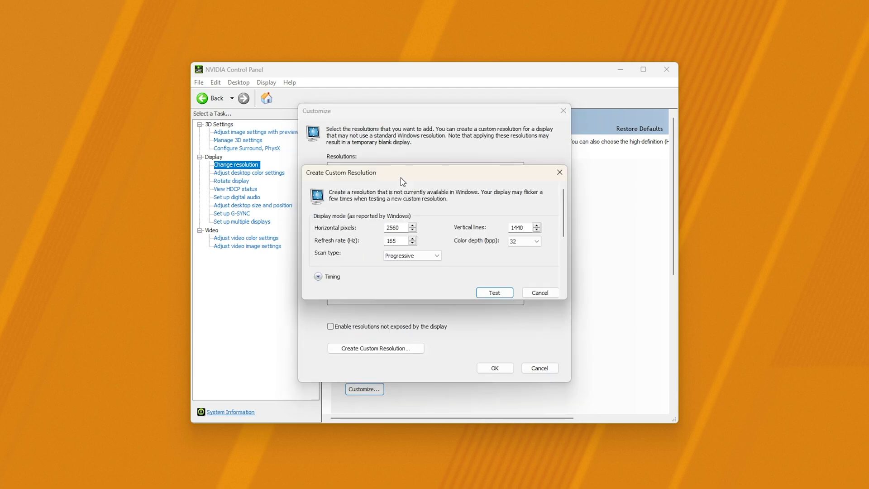
click(396, 229)
double_click(401, 227)
text(19)
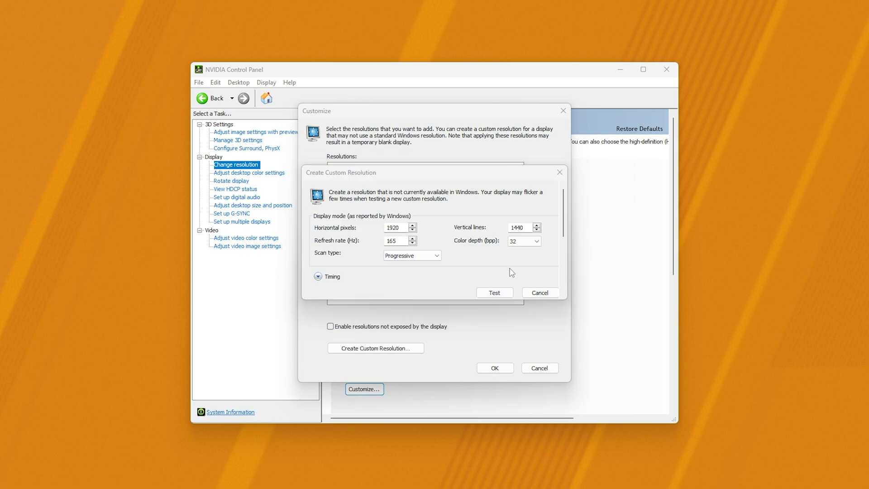
click(494, 292)
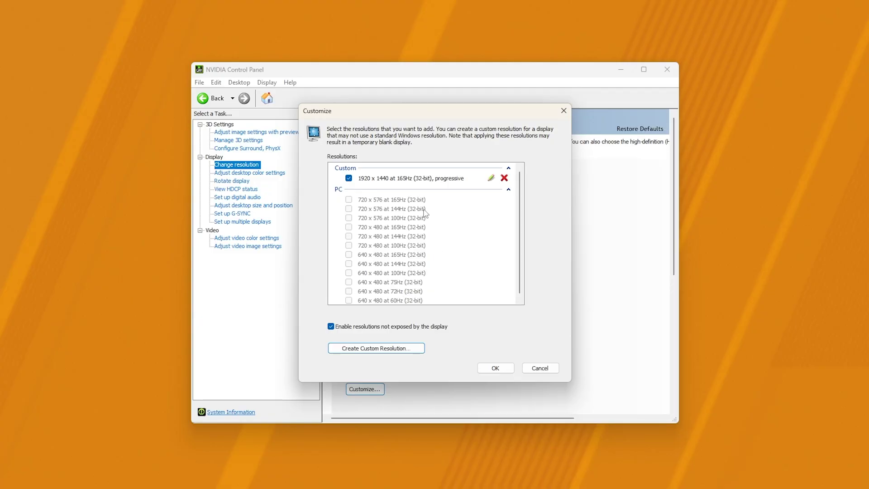
Step: Confirm the custom 1920 × 1440 resolution so it appears in the Change Resolution list
click(495, 367)
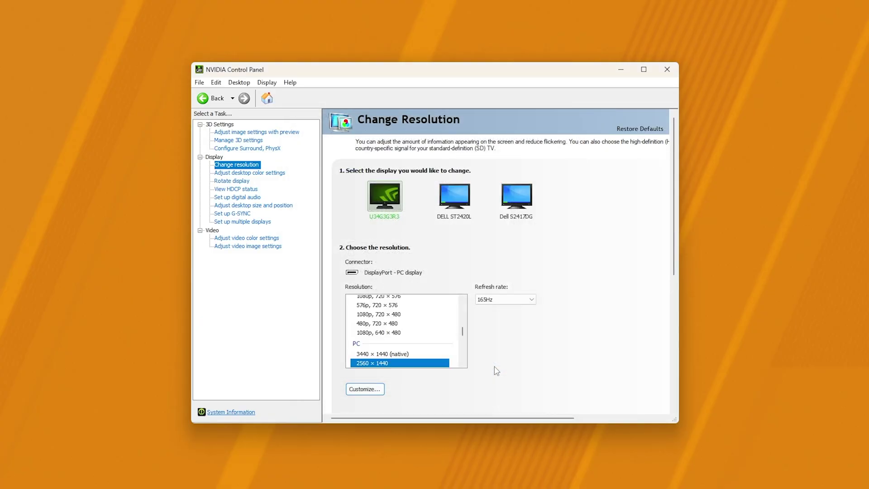
scroll(442, 344, down, 3)
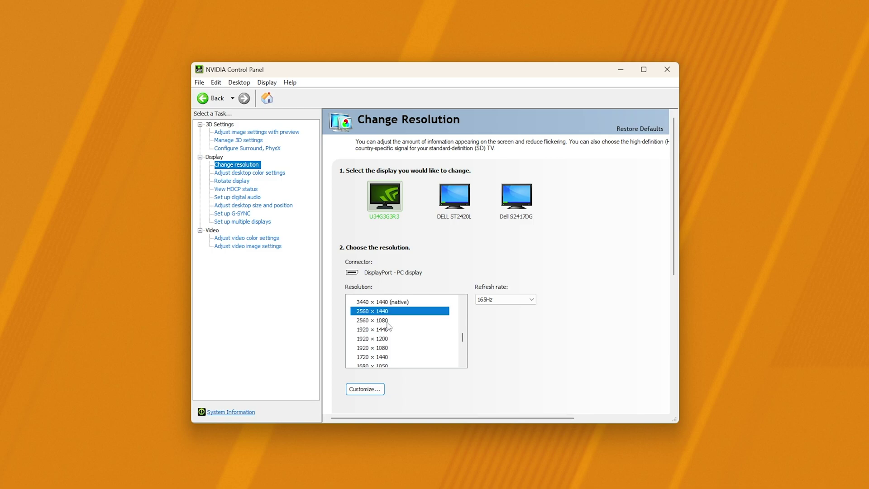
scroll(414, 333, up, 2)
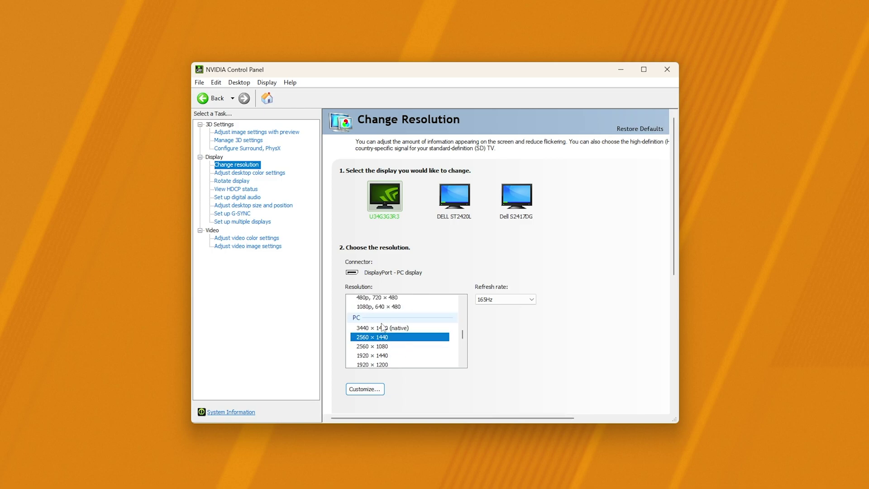